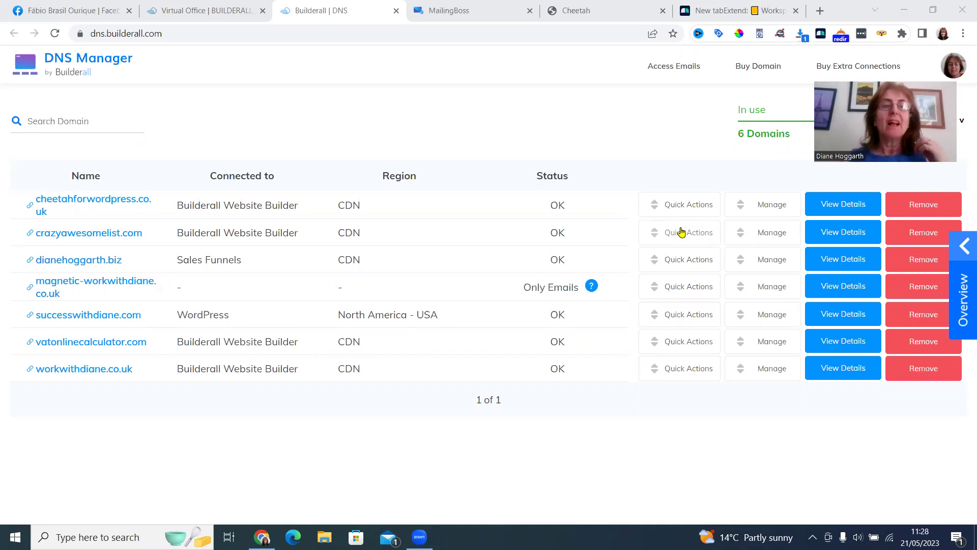
left_click(221, 11)
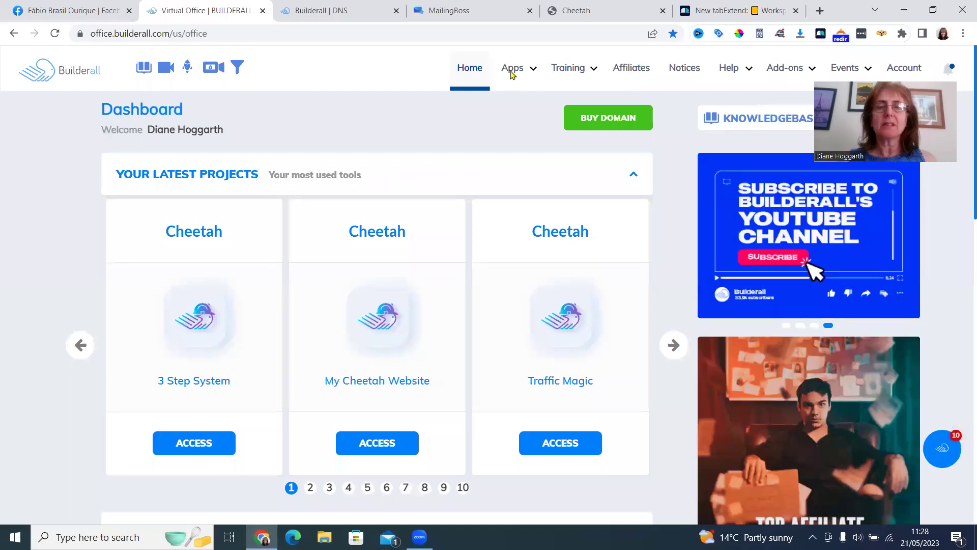
left_click(512, 72)
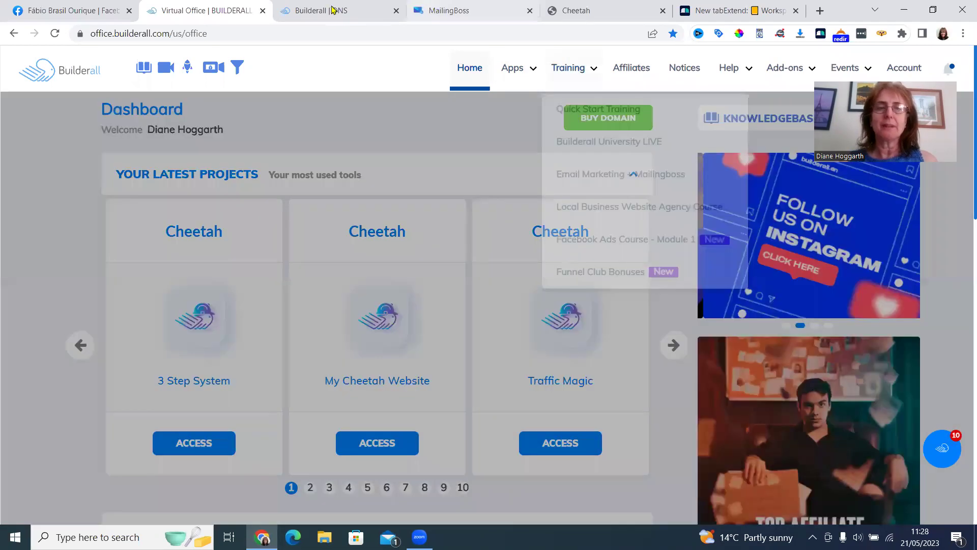
left_click(332, 10)
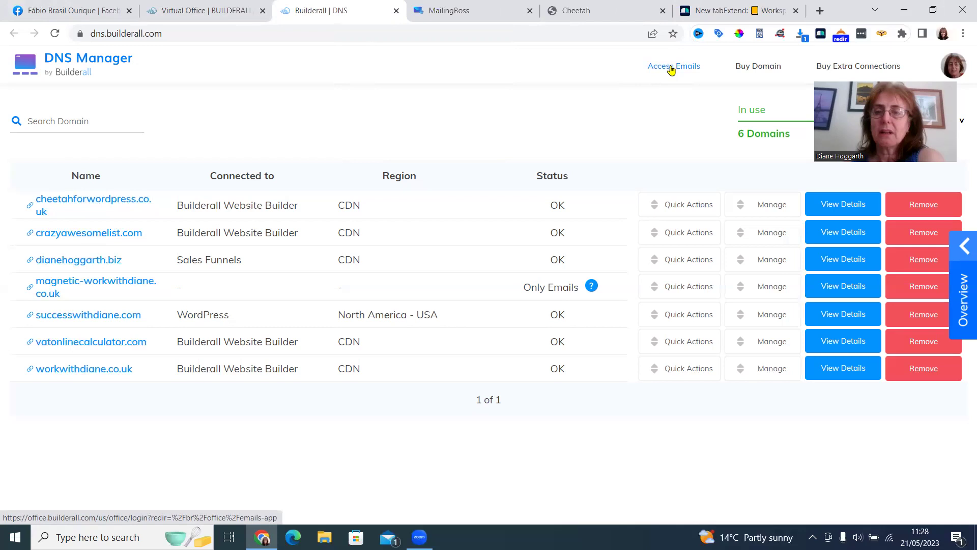
left_click(672, 67)
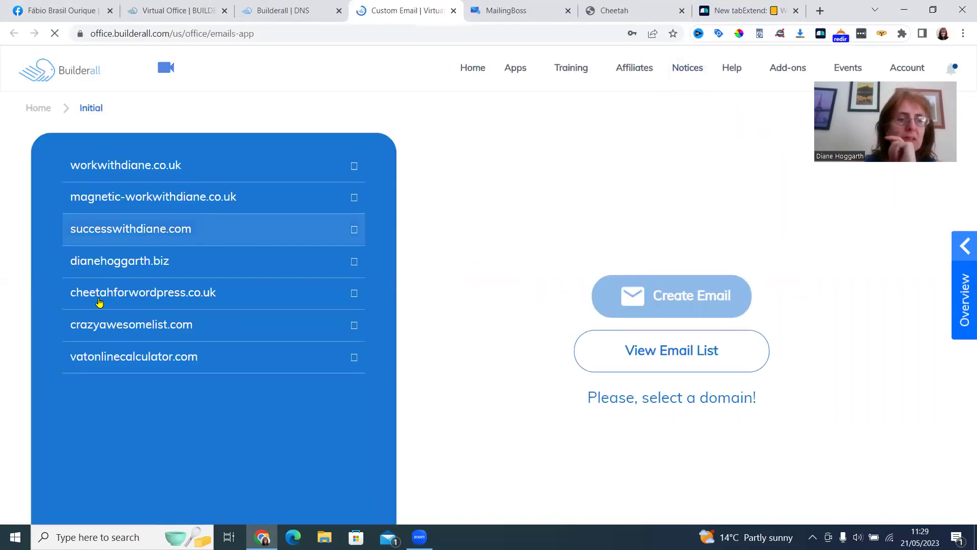
left_click(100, 328)
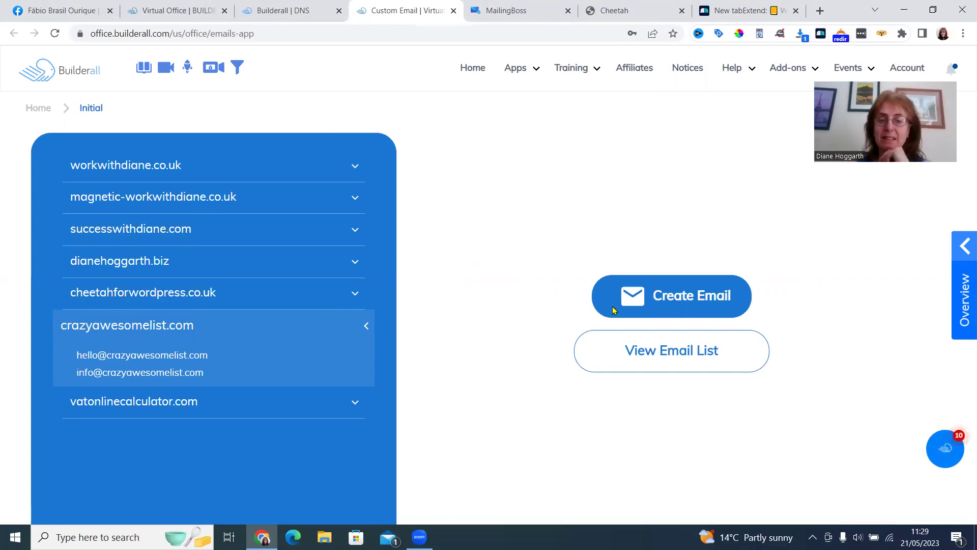
Create a 'support' mailbox on crazyawesomelist.com, entering and confirming its password.
left_click(676, 299)
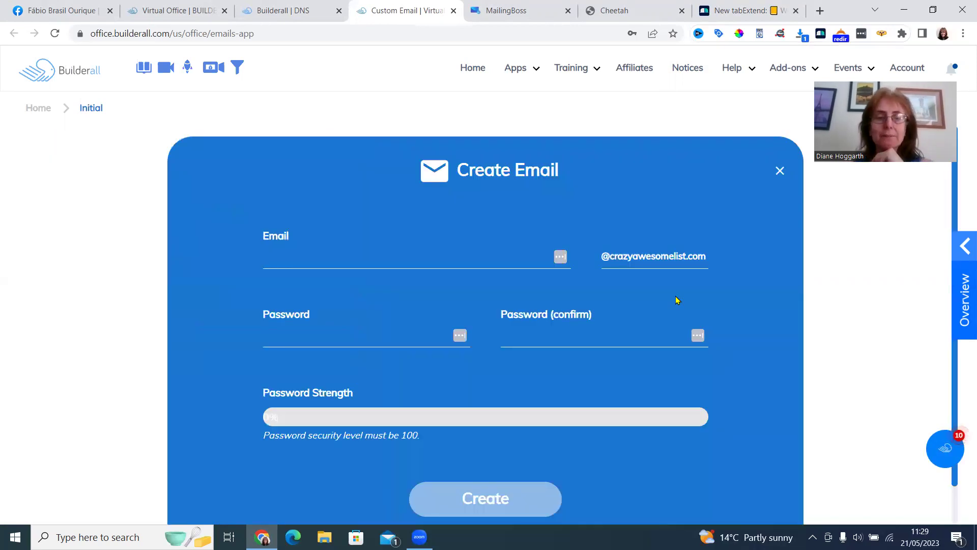
left_click(476, 258)
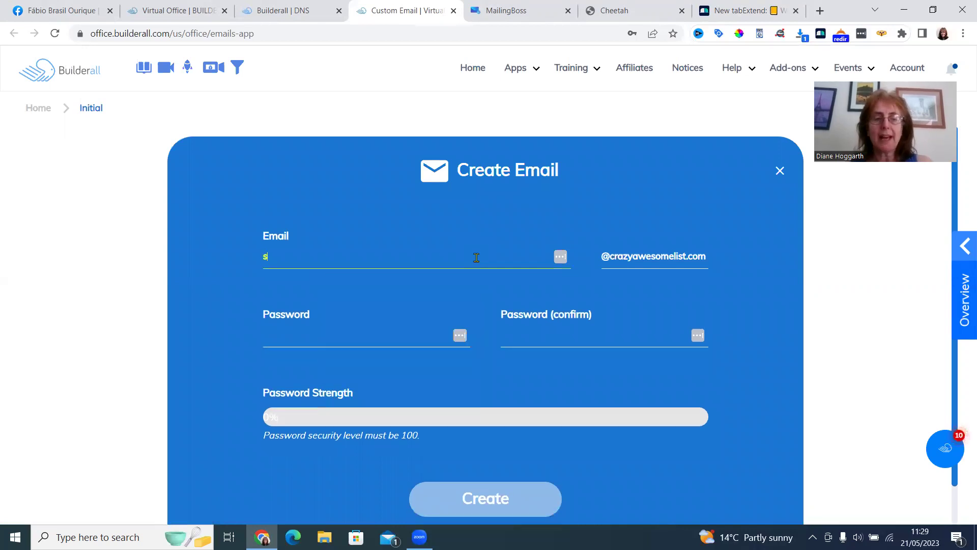
left_click(421, 339)
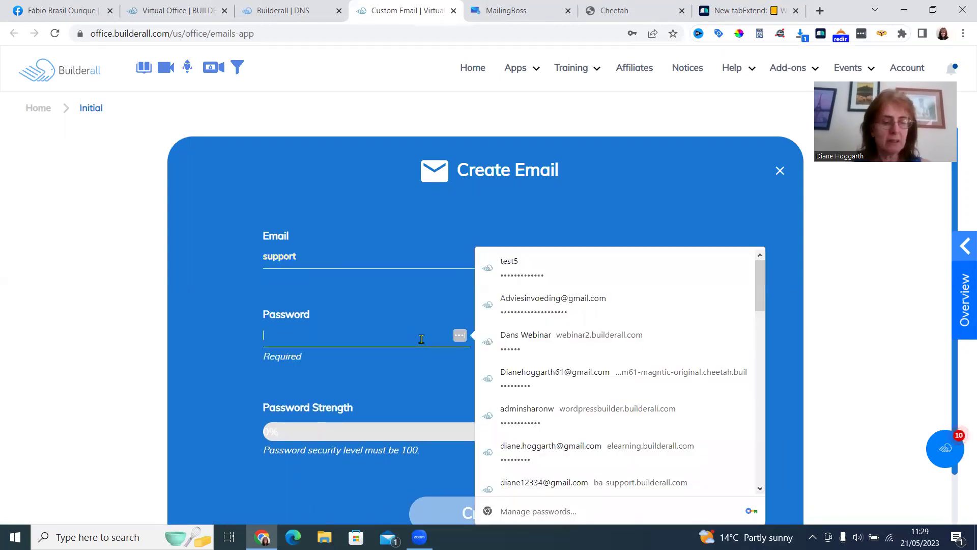
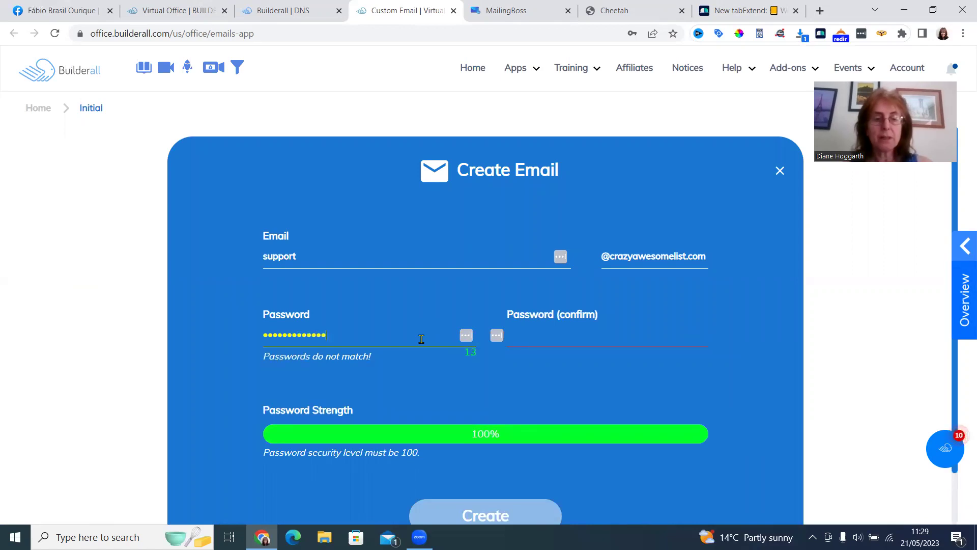
key("Tab")
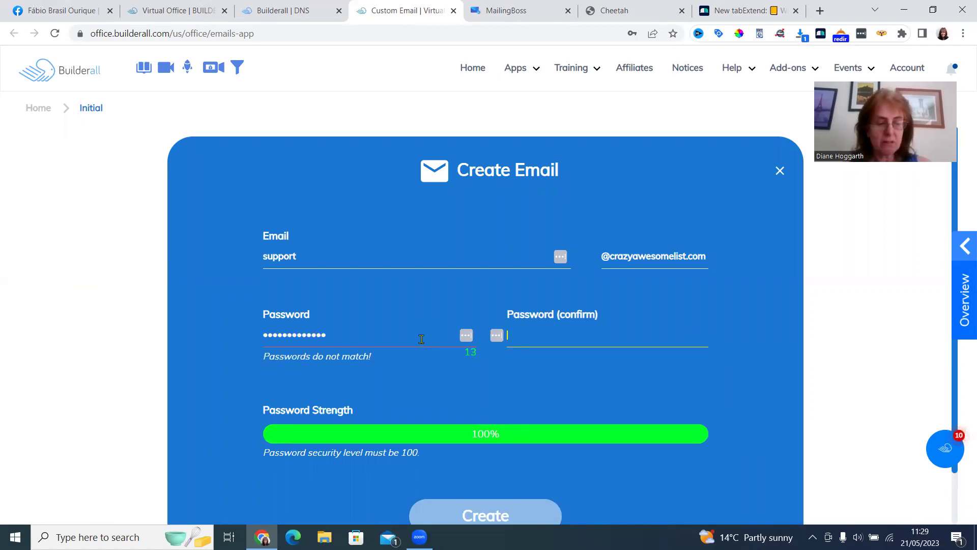
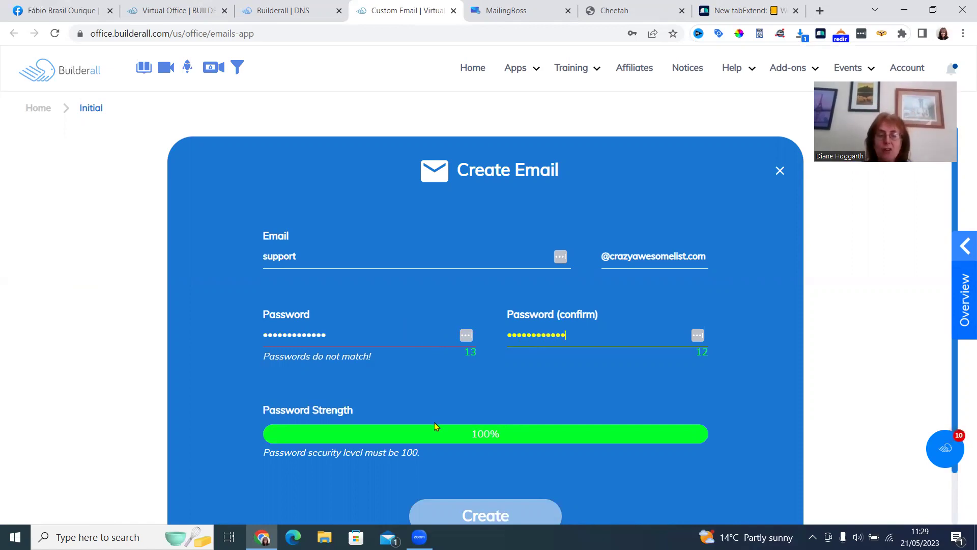
left_click(455, 517)
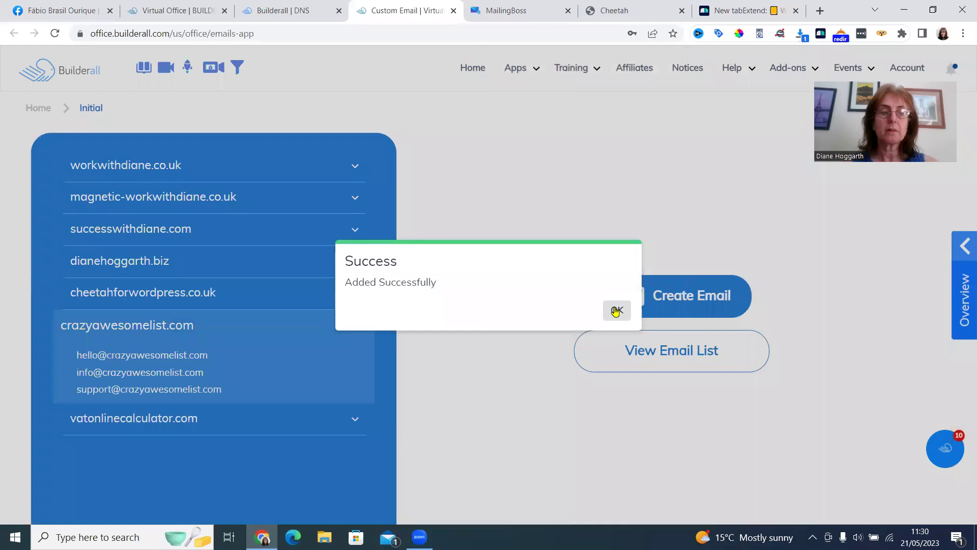
left_click(612, 309)
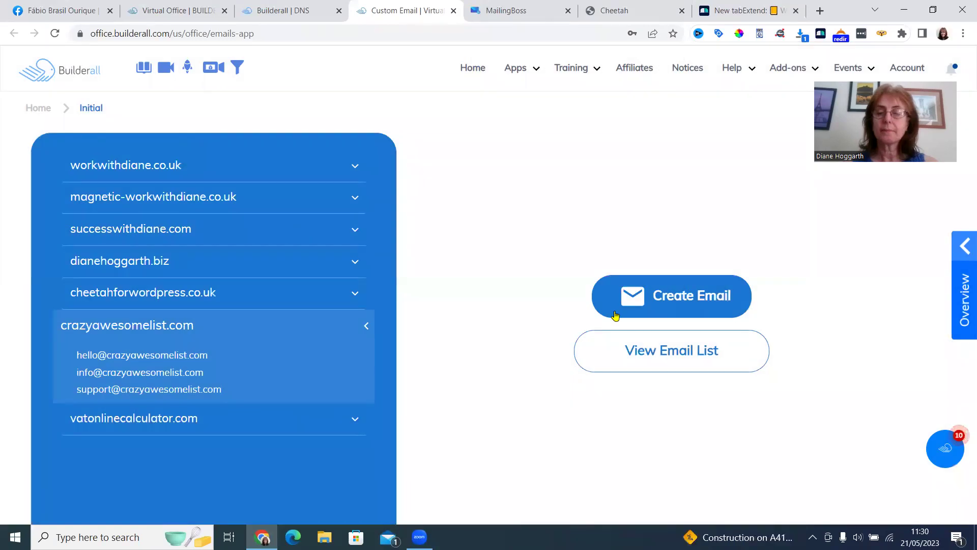
In the Emails List, expand crazyawesomelist.com and check that the support mailbox shows 0MB/500MB.
left_click(658, 355)
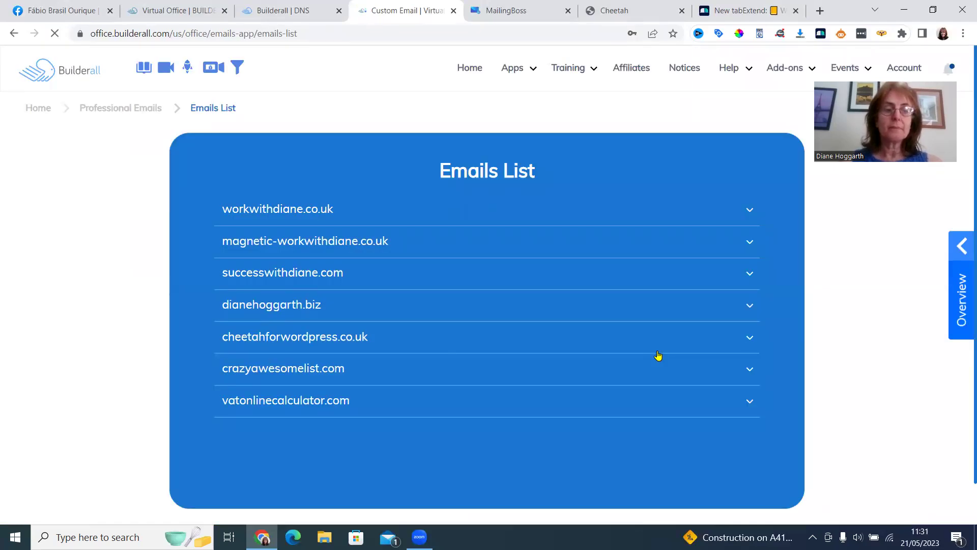
left_click(749, 365)
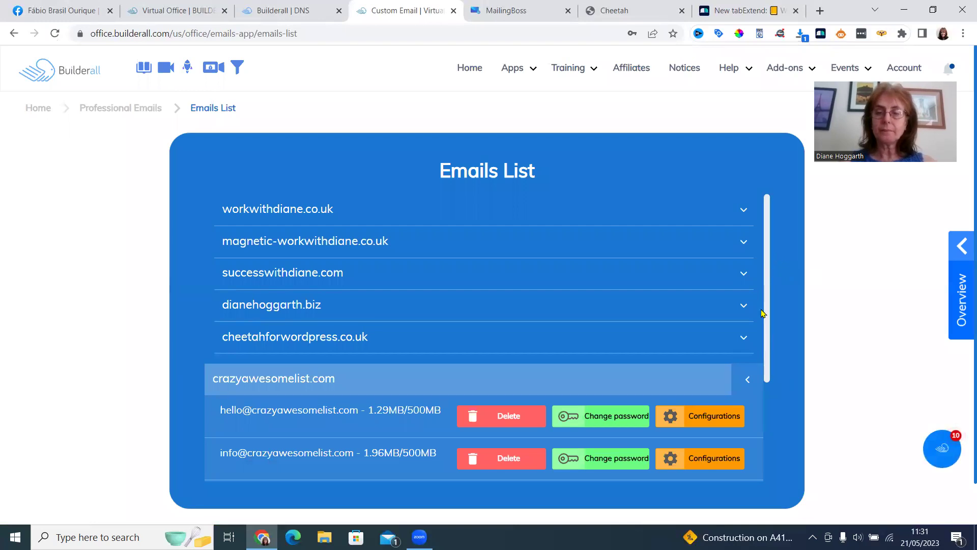
left_click_drag(763, 313, 764, 395)
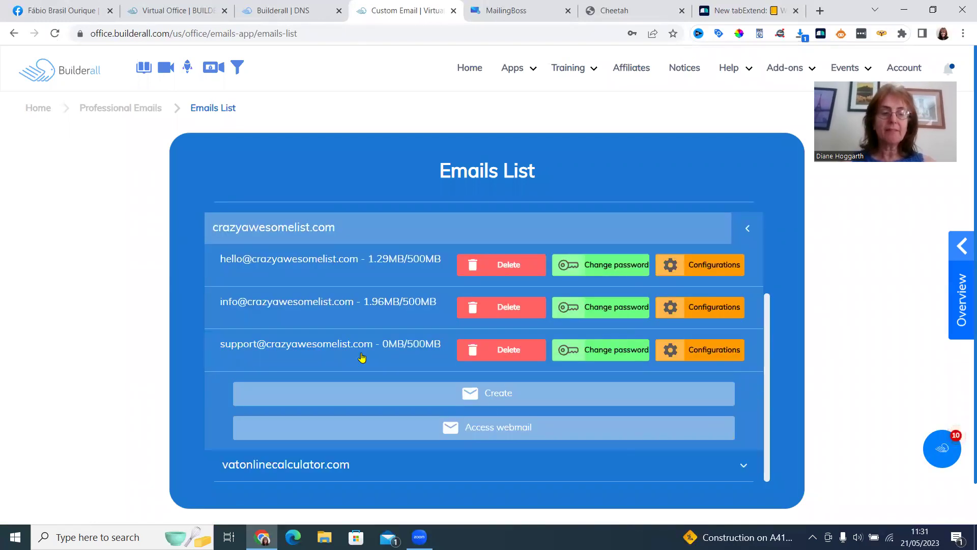
Open the crazyawesomelist.com webmail login and switch the login address to the support mailbox.
left_click(495, 432)
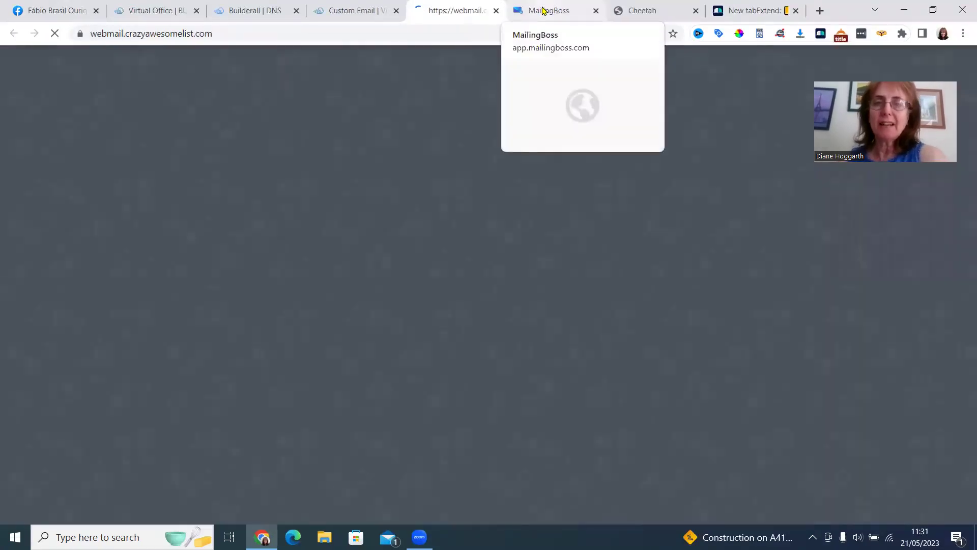
left_click(544, 10)
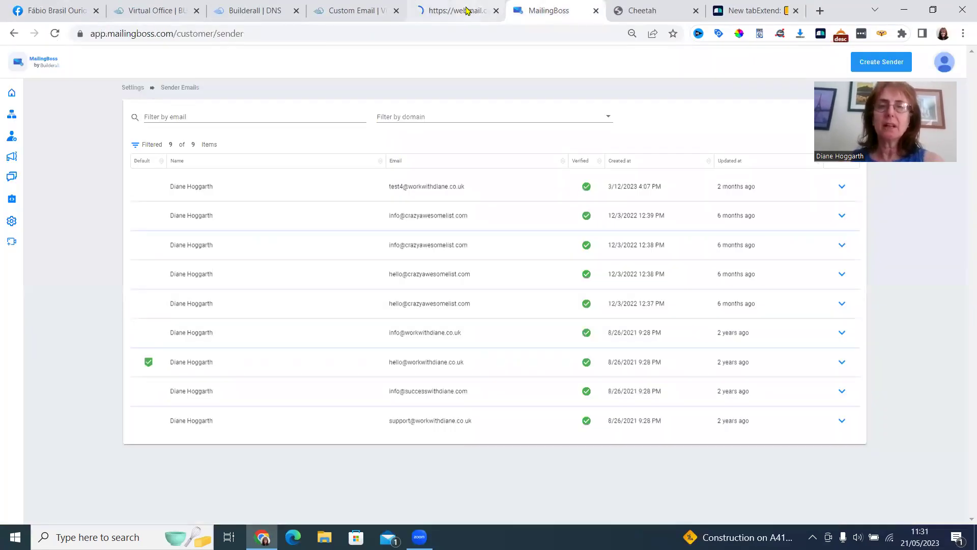
left_click(467, 10)
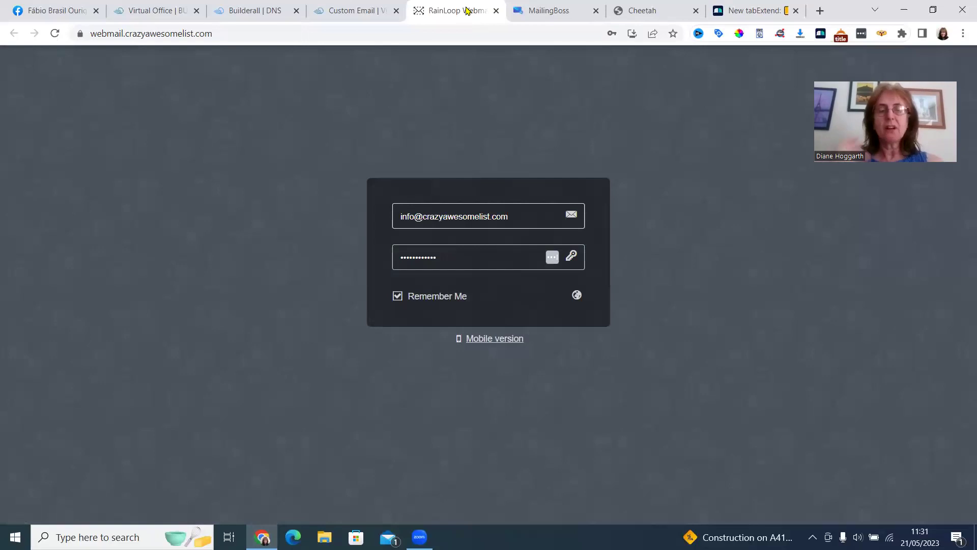
left_click(415, 213)
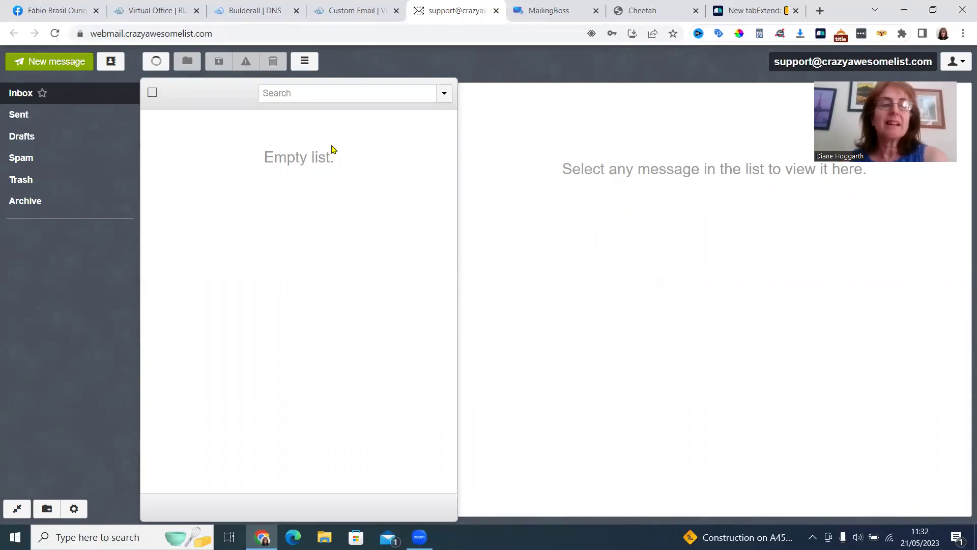
Go to MailingBoss Settings > Sender Emails and open the Create a new sender form.
left_click(552, 11)
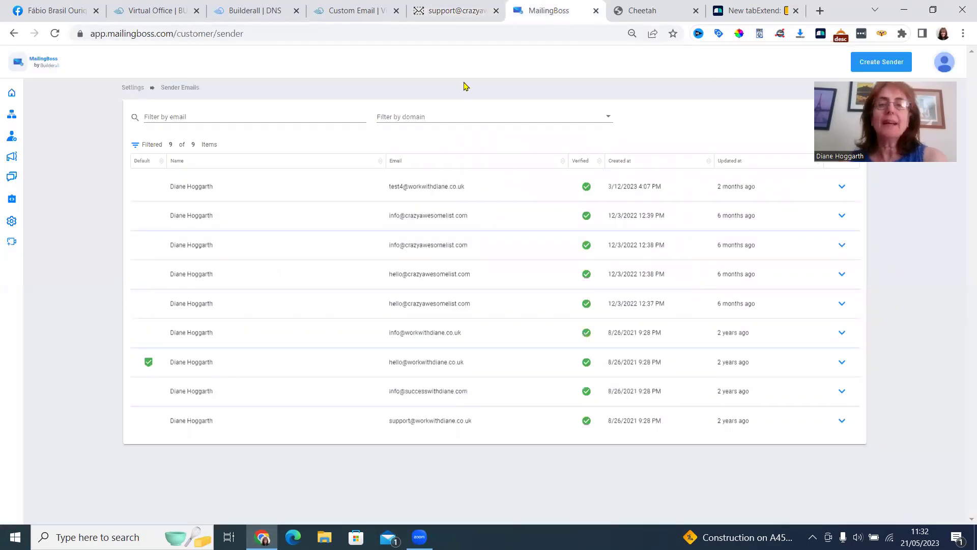
key("alt+Left")
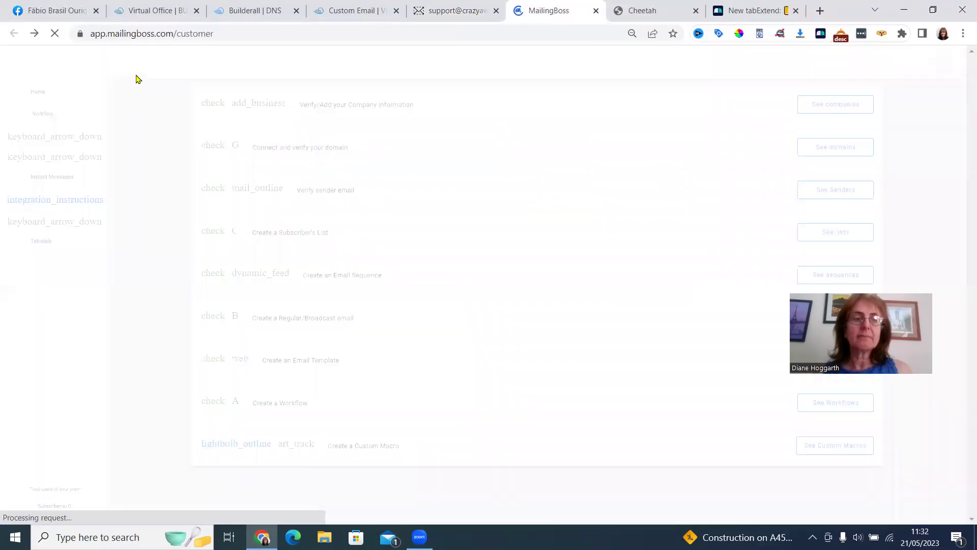
left_click(846, 191)
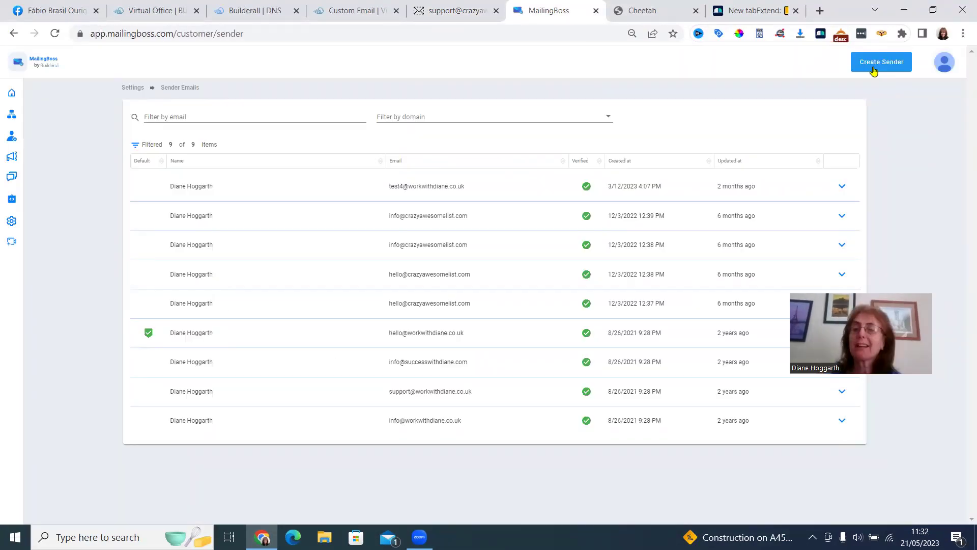
left_click(876, 64)
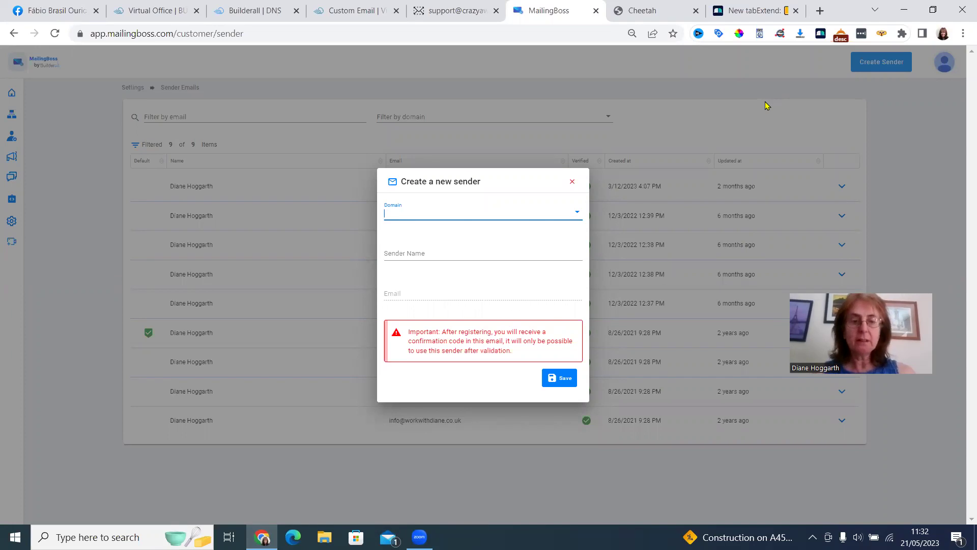
Save a new sender with domain crazyawesomelist.com, the user's full name, and the support address.
type("cra")
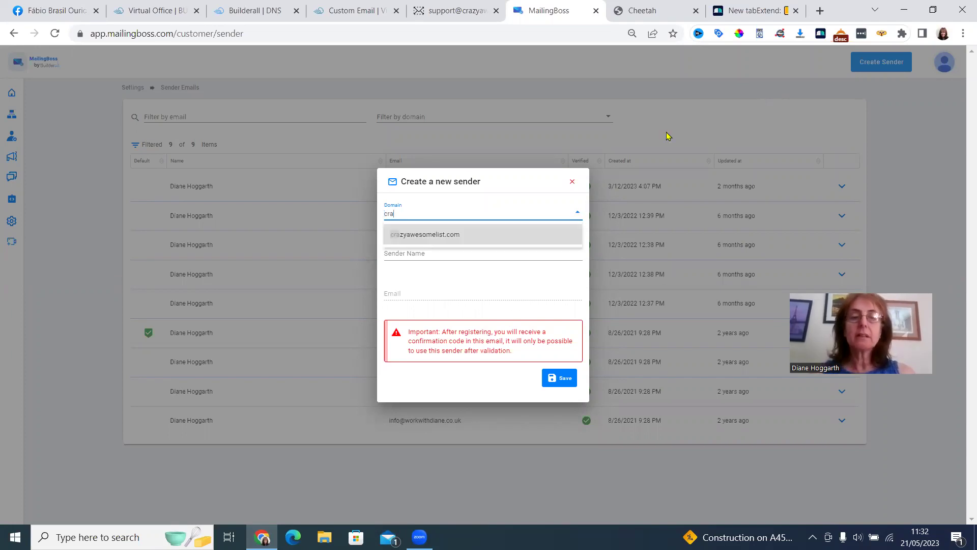
left_click(541, 235)
left_click(485, 253)
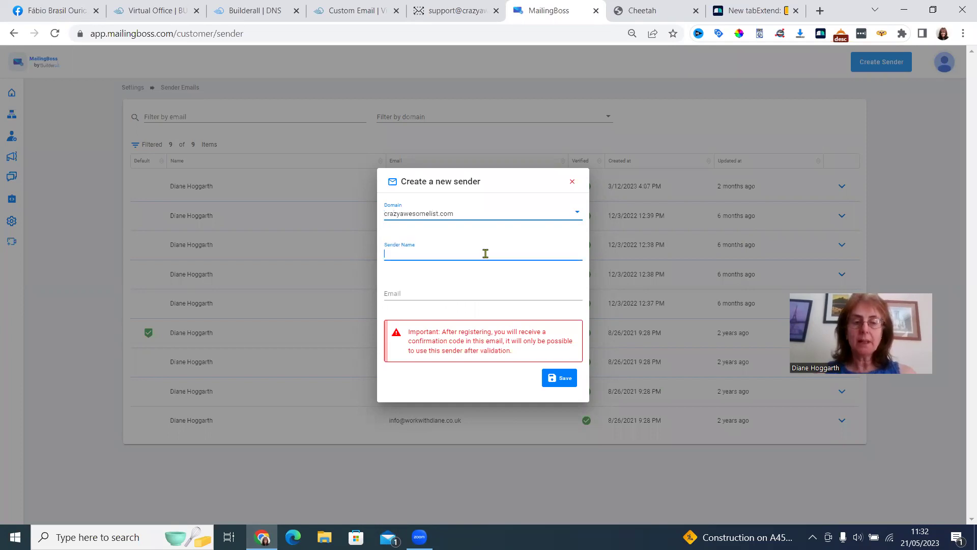
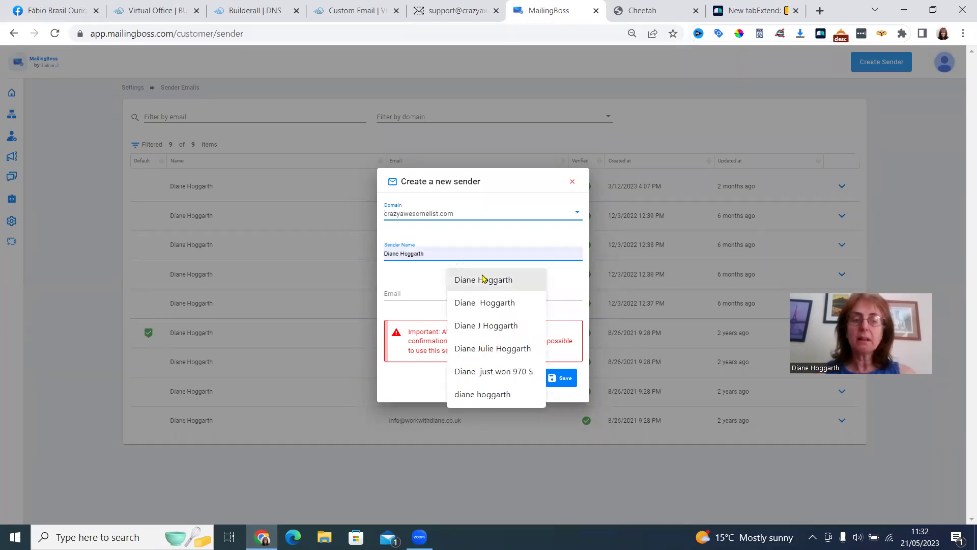
left_click(483, 279)
left_click(436, 292)
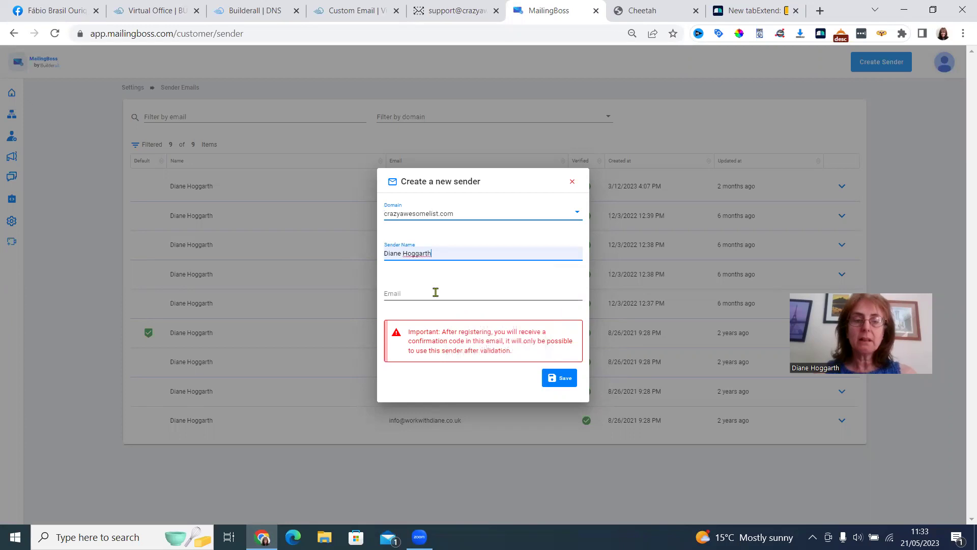
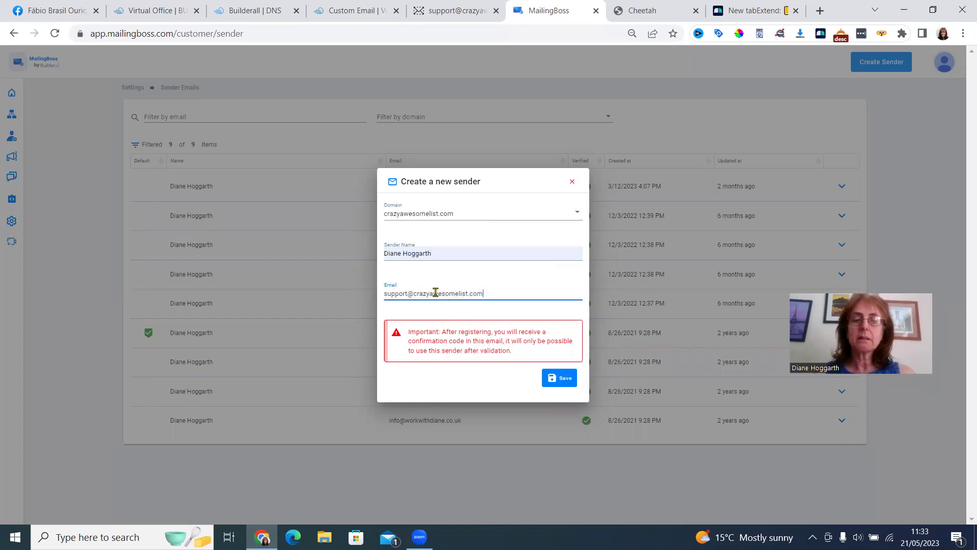
left_click(559, 380)
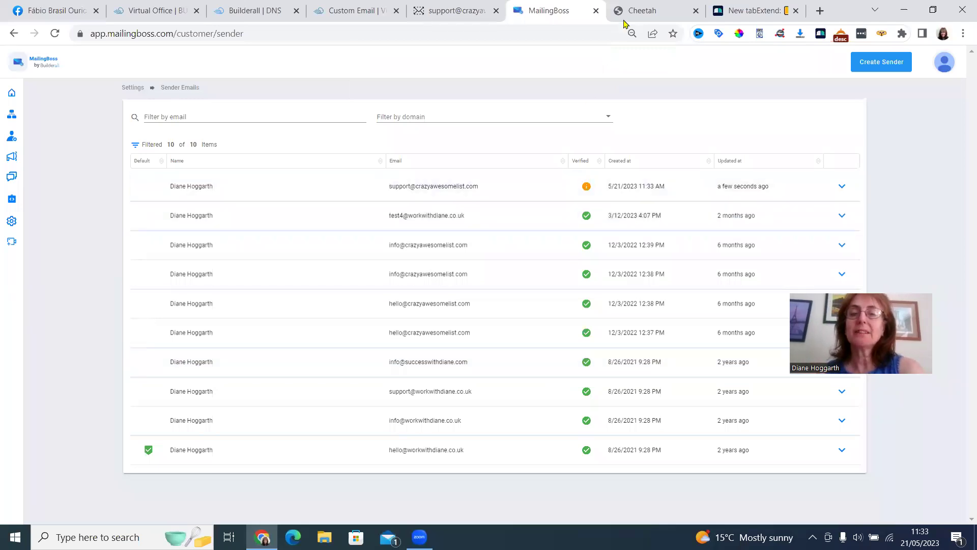
Refresh the support inbox, open the MailingBoss validation email and follow its confirmation link.
left_click(638, 10)
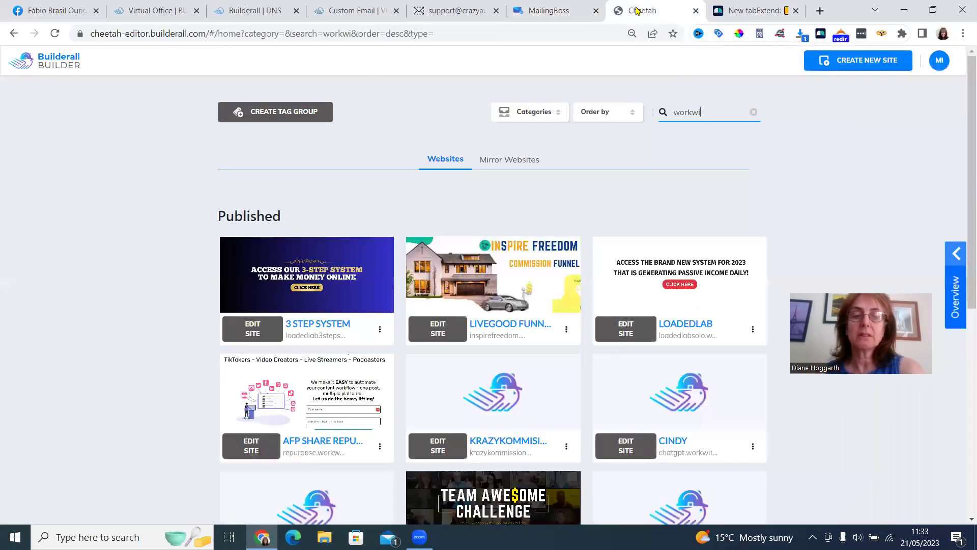
left_click(430, 12)
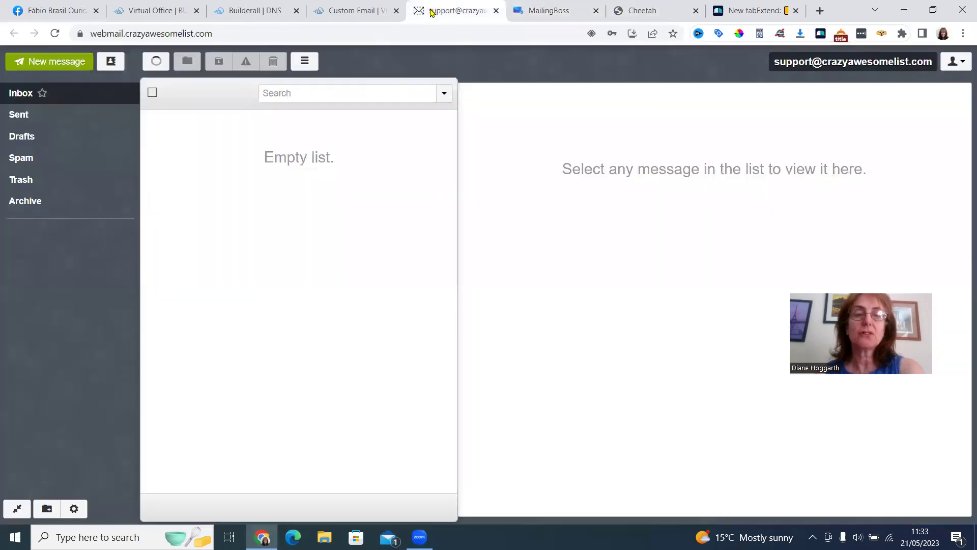
left_click(55, 34)
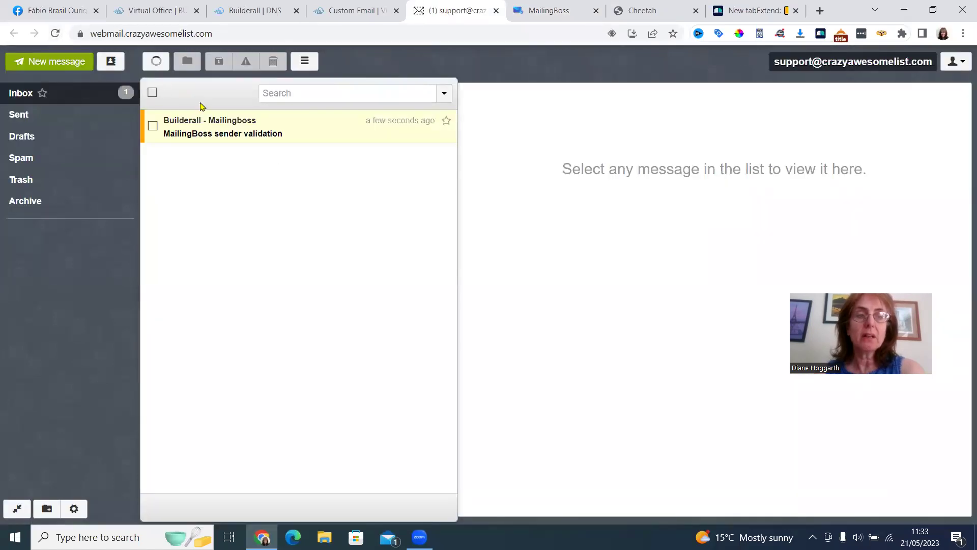
left_click(234, 131)
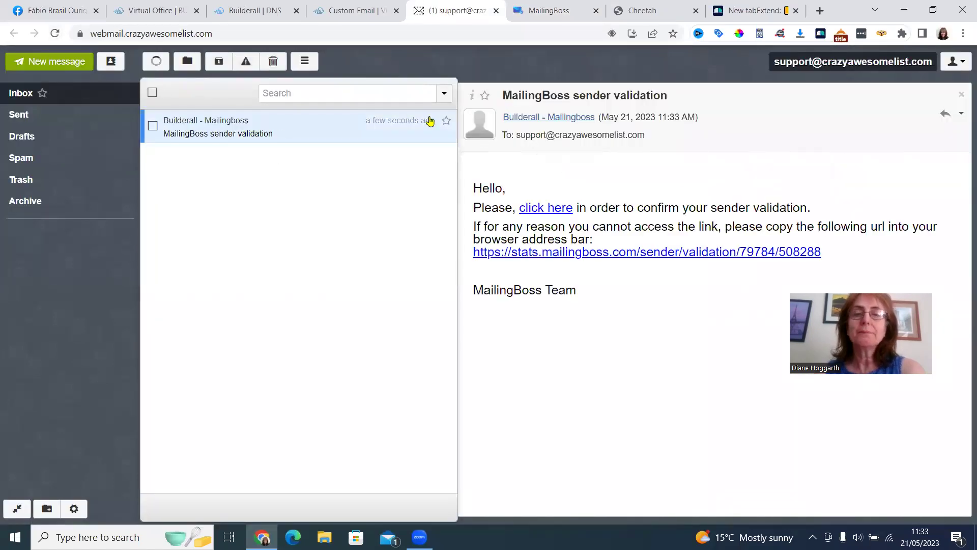
left_click(537, 210)
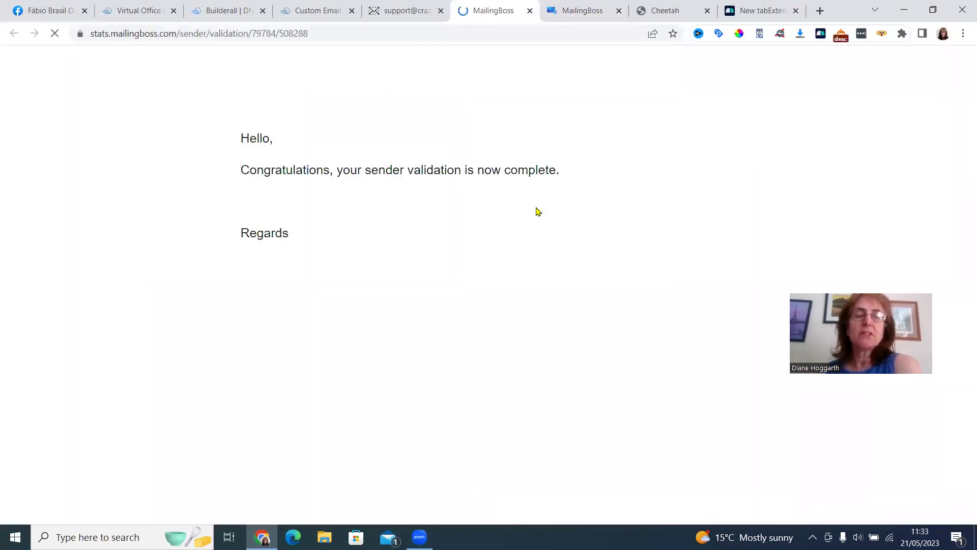
Reload the MailingBoss Sender Emails list to check the support sender's verification status.
left_click(588, 10)
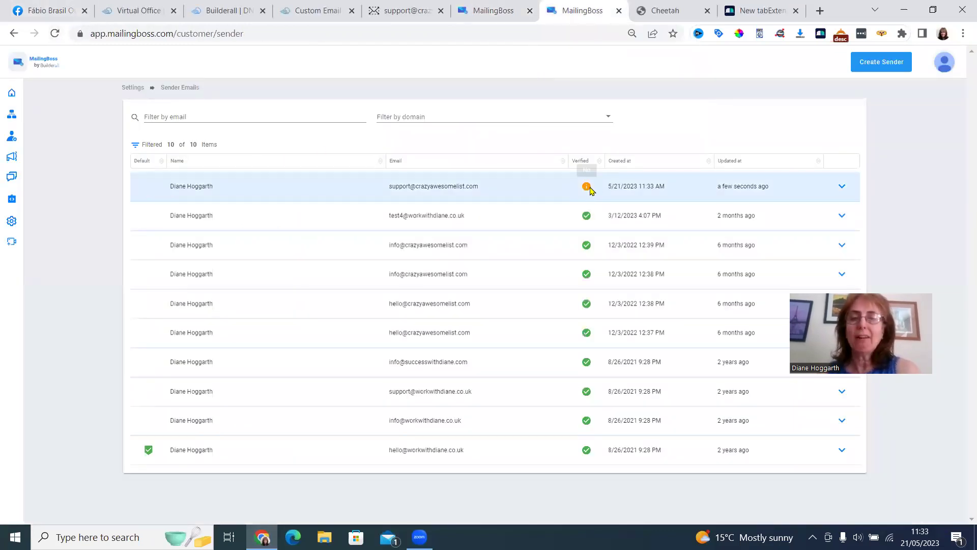
left_click(55, 35)
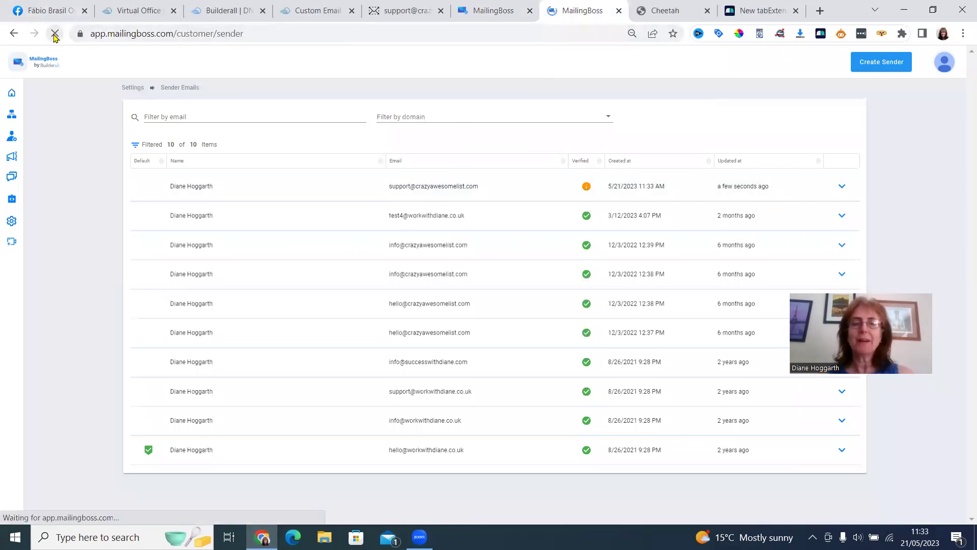